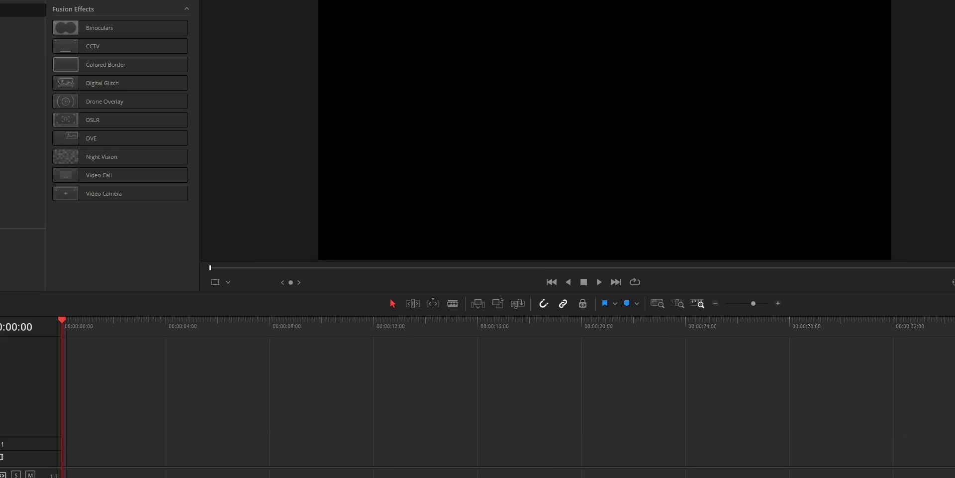
# Place a Fusion Composition clip on the empty V1 track and open it on the Fusion page.
pyautogui.moveTo(146, 6); pyautogui.dragTo(120, 459)
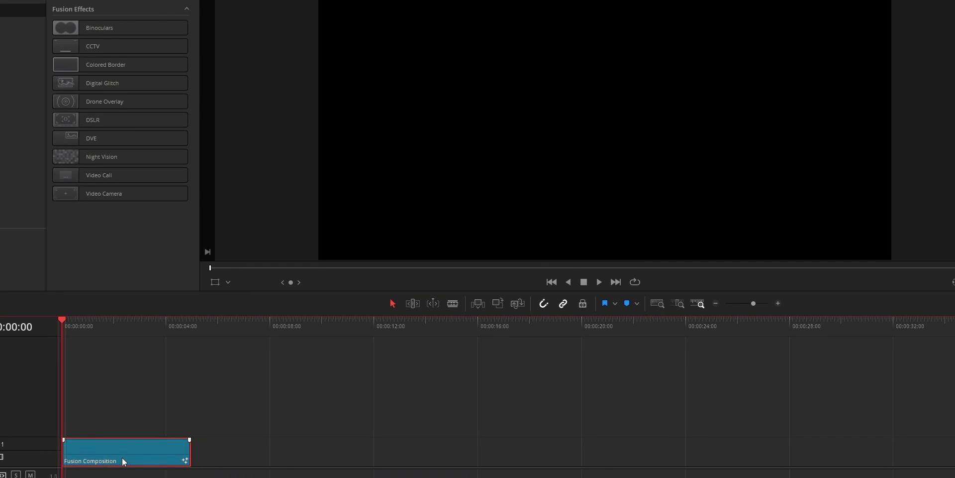
pyautogui.rightClick(131, 458)
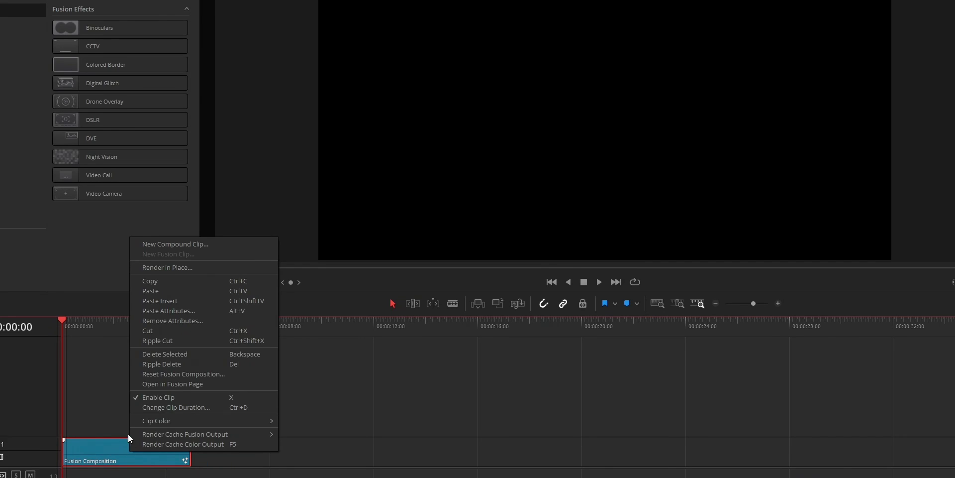
pyautogui.click(164, 383)
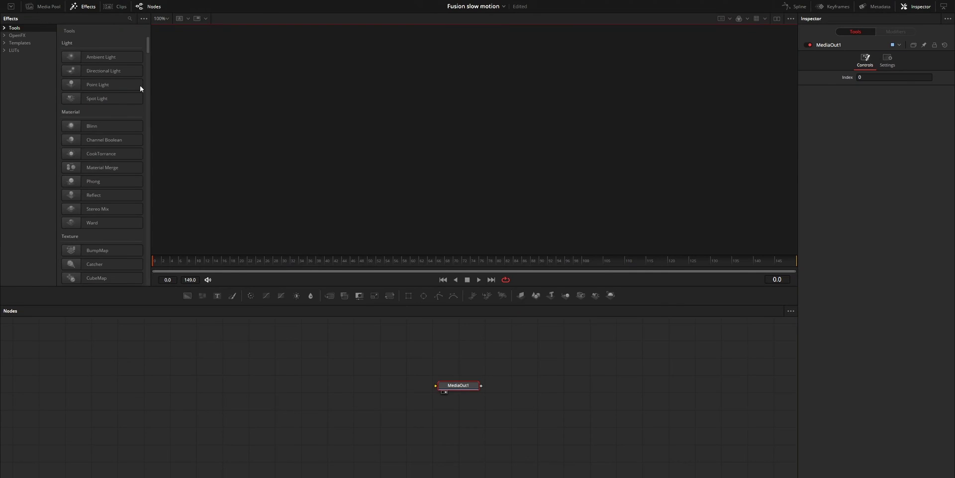
# Add C0001.MP4 to the node graph trimmed to frames 97–282, then extend the Fusion clip to about 26 seconds.
pyautogui.click(50, 6)
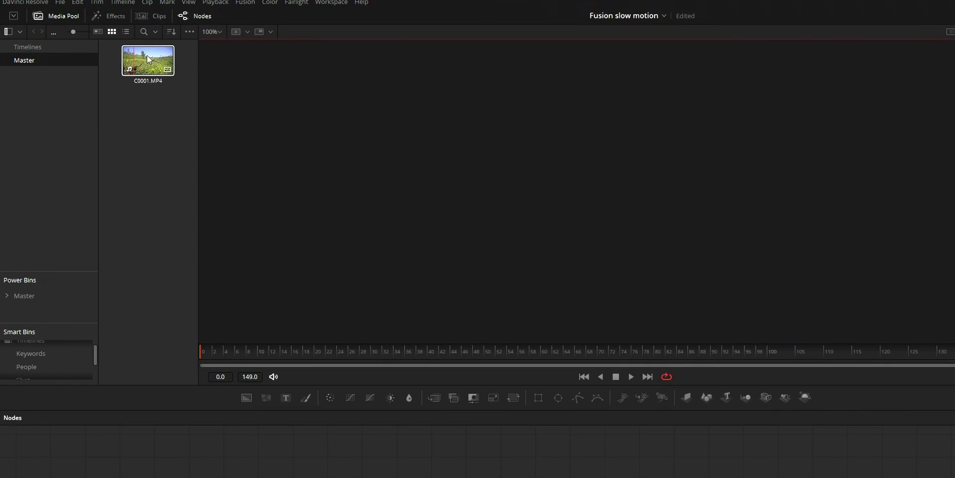
pyautogui.moveTo(147, 55); pyautogui.dragTo(574, 389)
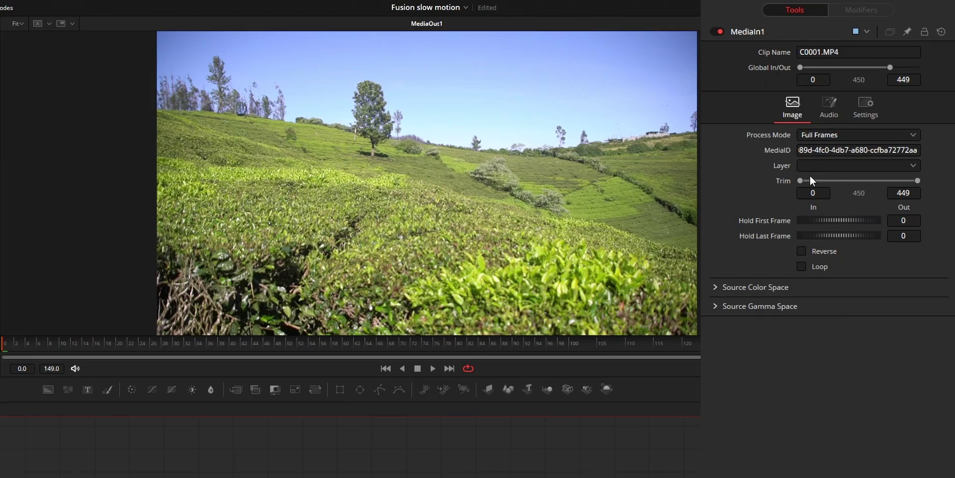
pyautogui.moveTo(800, 180); pyautogui.dragTo(811, 180)
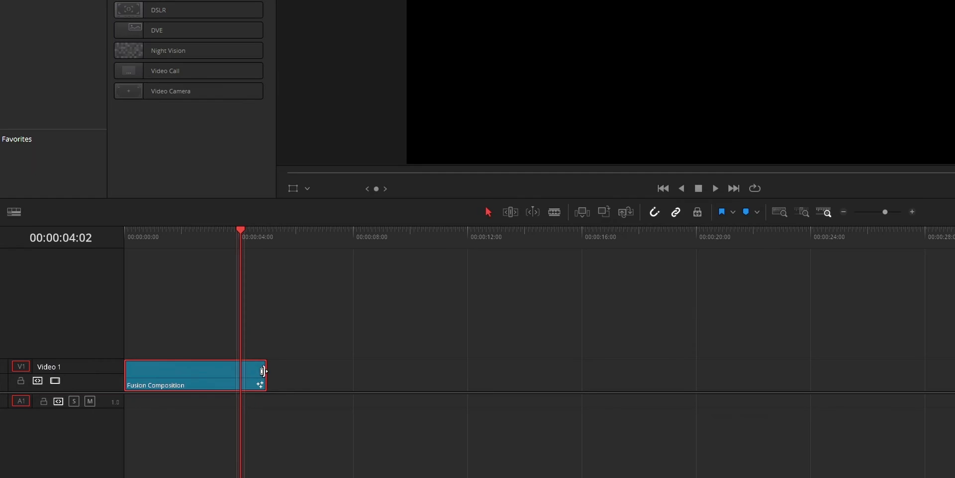
pyautogui.moveTo(262, 371); pyautogui.dragTo(878, 350)
# Move the playhead back to frame 25 and undo the Fusion clip's lengthening.
pyautogui.click(166, 243)
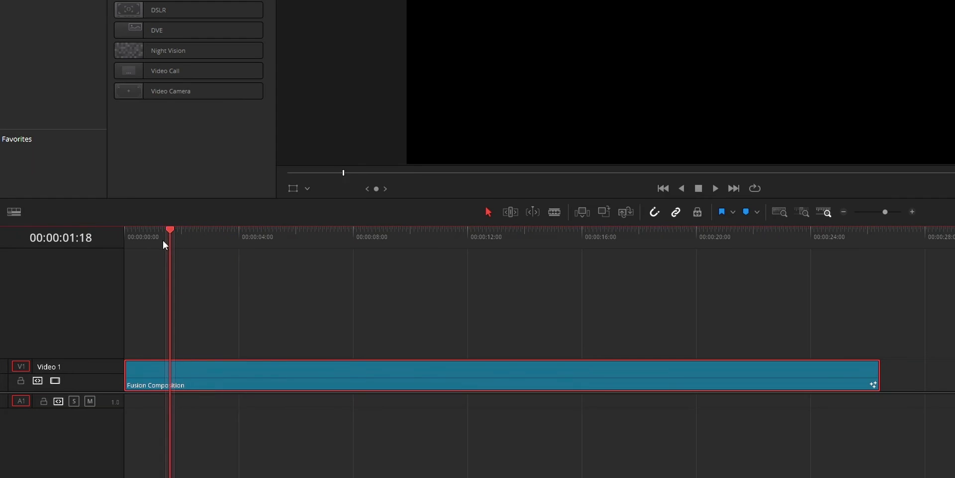
pyautogui.click(148, 243)
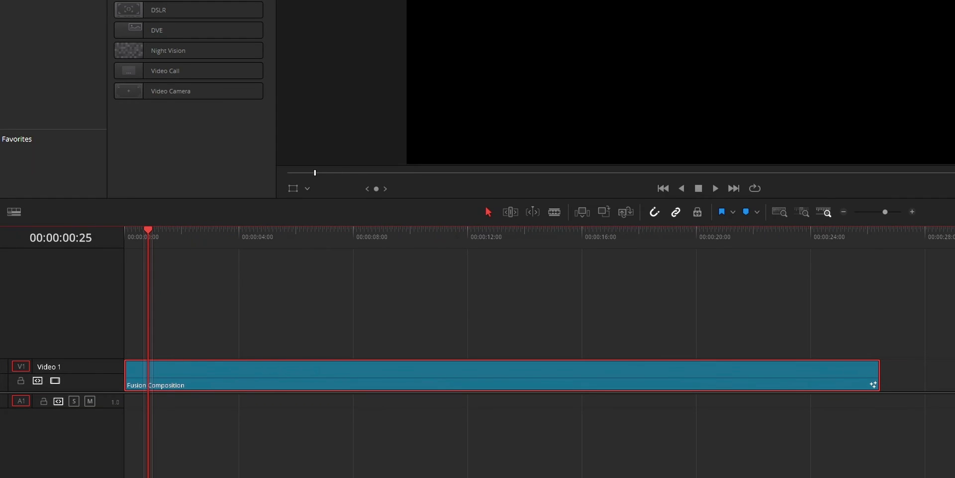
pyautogui.hotkey('ctrl', 'z')
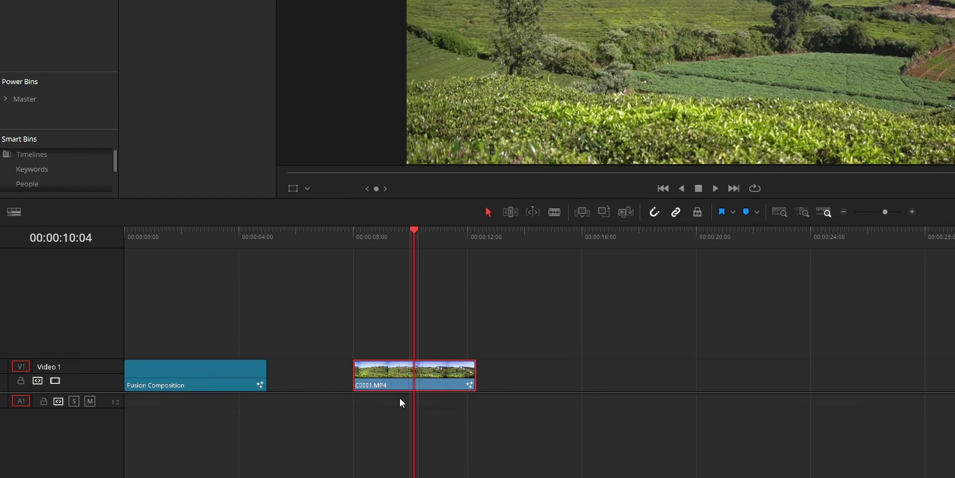
# Place C0001.MP4 on V1 after the Fusion clip and adjust the length and end of this second clip.
pyautogui.moveTo(474, 372); pyautogui.dragTo(669, 386)
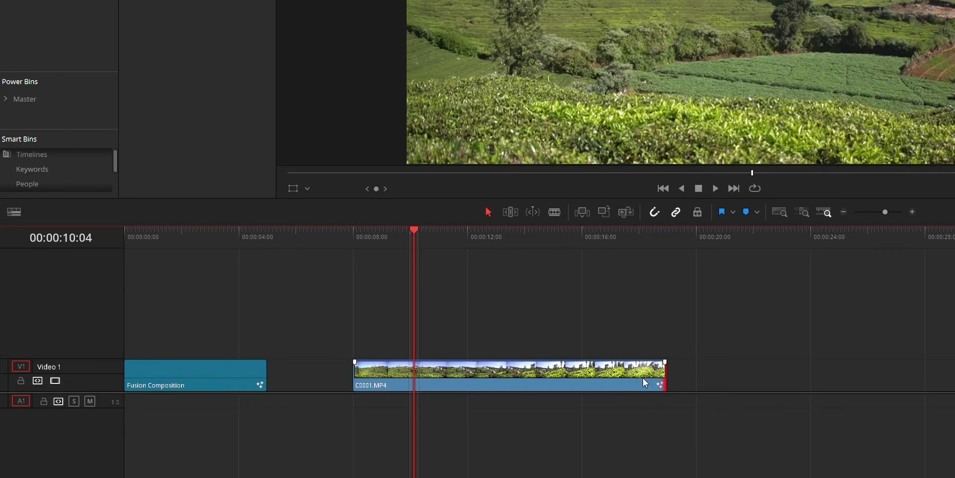
pyautogui.moveTo(660, 374)
pyautogui.mouseDown()
pyautogui.moveTo(695, 370)
pyautogui.moveTo(660, 372)
pyautogui.moveTo(669, 372)
pyautogui.mouseUp()
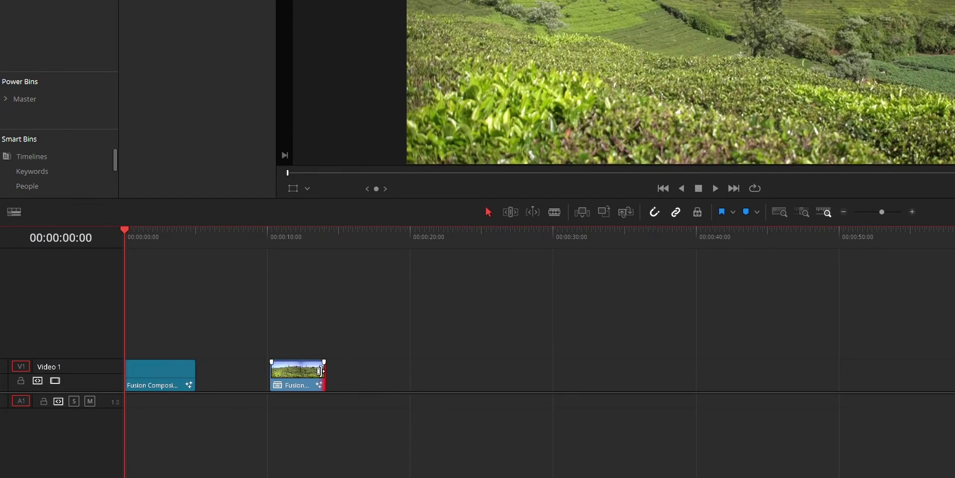
pyautogui.click(272, 238)
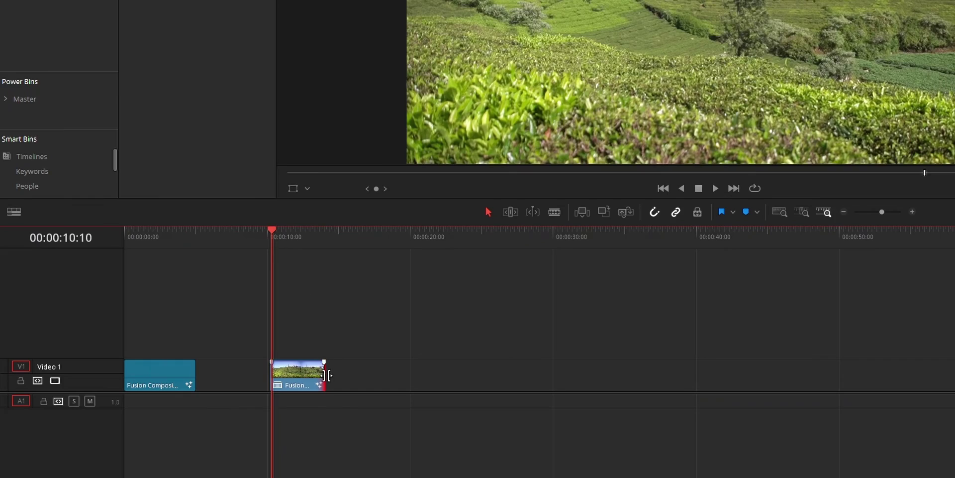
pyautogui.moveTo(326, 375); pyautogui.dragTo(347, 376)
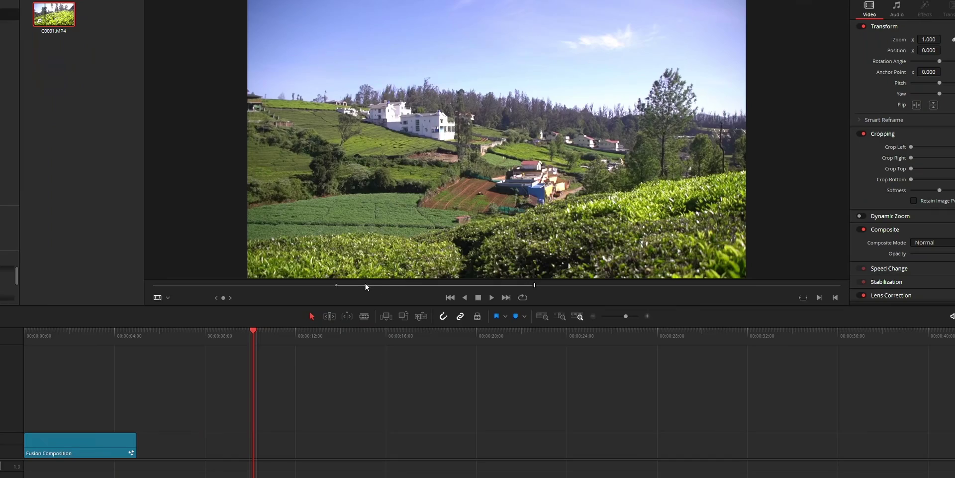
# Scrub the shot, then set MediaIn1's Trim In so the footage runs from frame 120 to 279.
pyautogui.moveTo(365, 285); pyautogui.dragTo(286, 447)
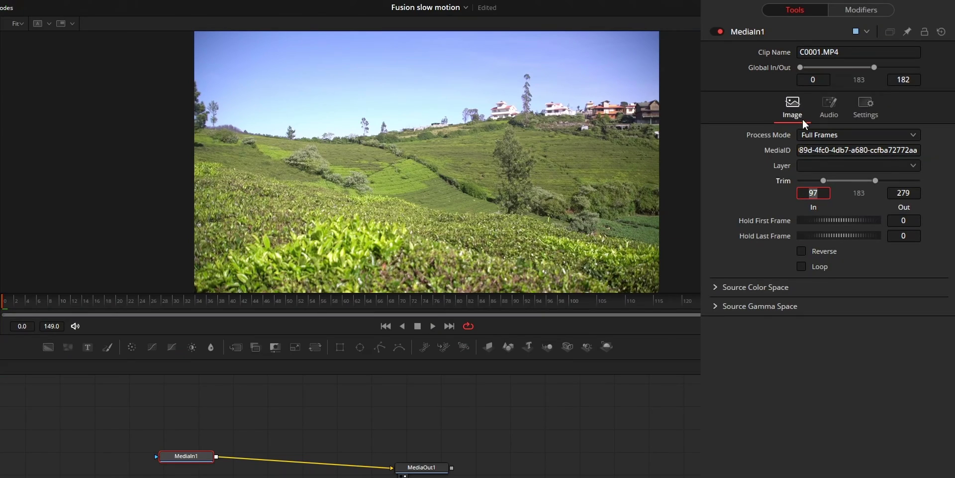
pyautogui.write('1')
pyautogui.write('50')
pyautogui.press('Tab')
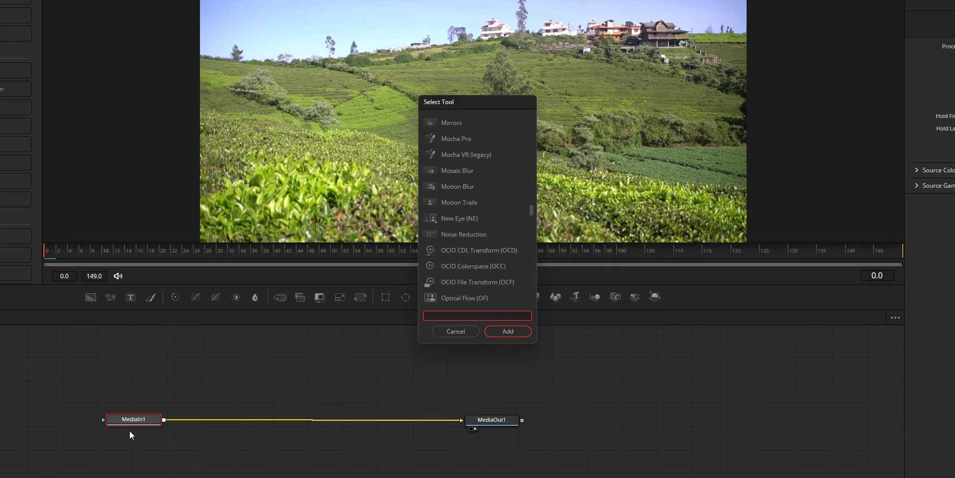
# Add an Optical Flow node after MediaIn1 and position it above MediaIn1.
pyautogui.write('opt')
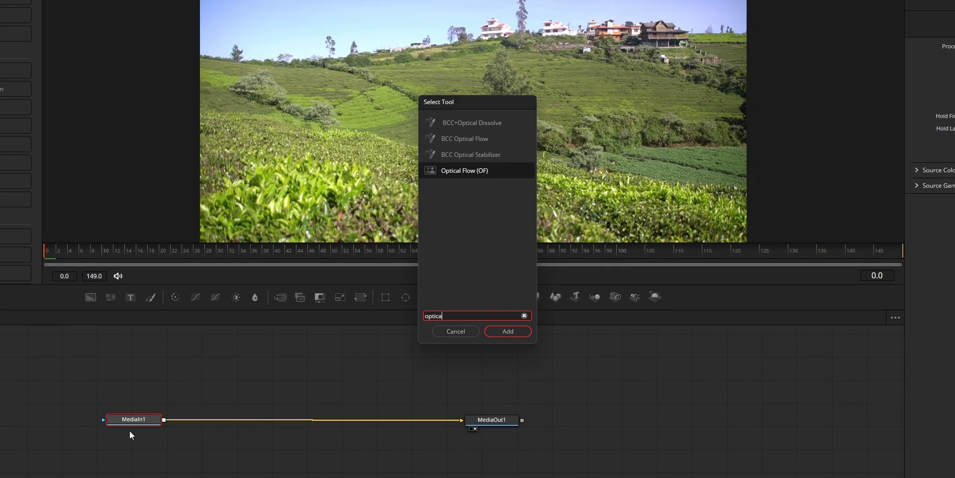
pyautogui.write('ica')
pyautogui.press('Return')
pyautogui.moveTo(195, 422); pyautogui.dragTo(193, 373)
# Add a Time Speed node after OpticalFlow1, placed to its right.
pyautogui.hotkey('shift', 'space')
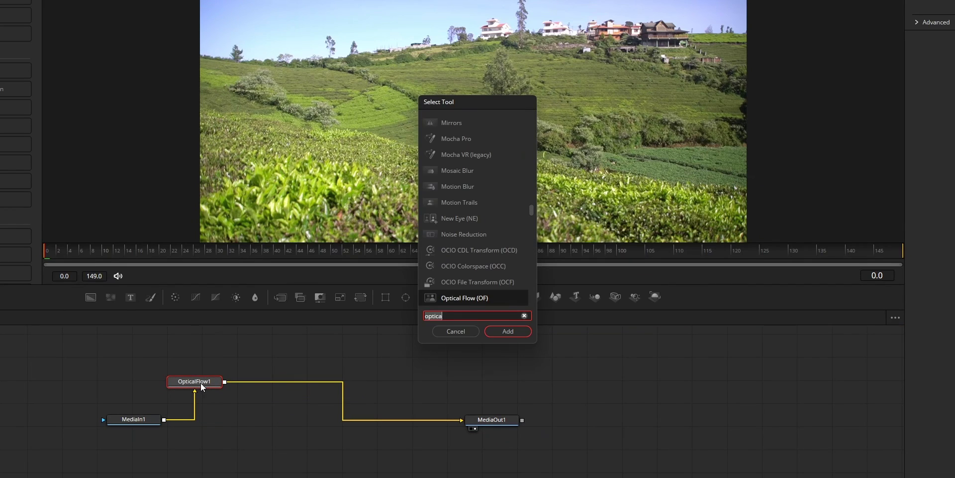
pyautogui.write('timespe')
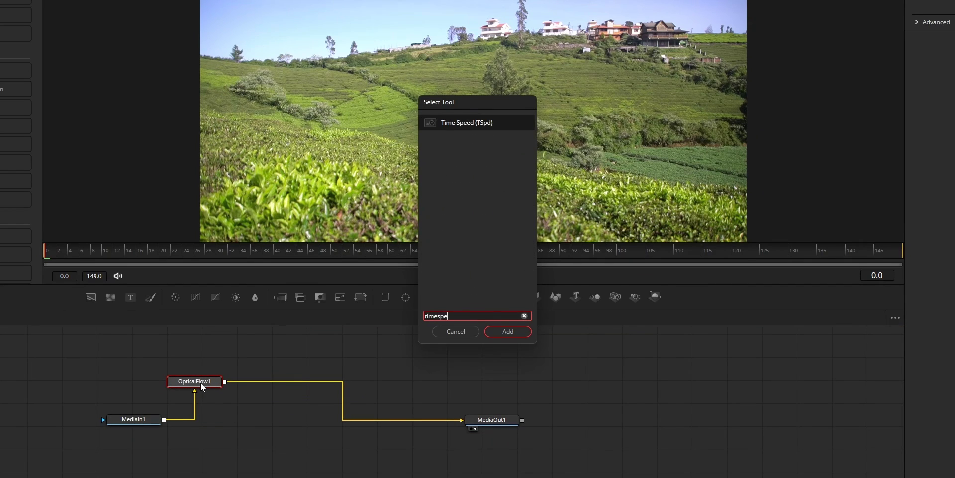
pyautogui.press('Return')
pyautogui.moveTo(270, 387); pyautogui.dragTo(312, 415)
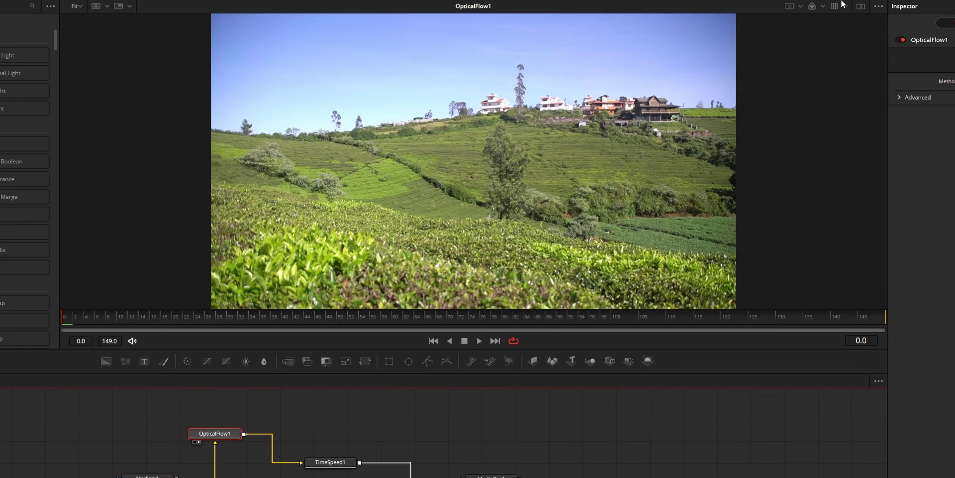
# Switch the viewer to the Vectors channel and select TimeSpeed1.
pyautogui.click(822, 6)
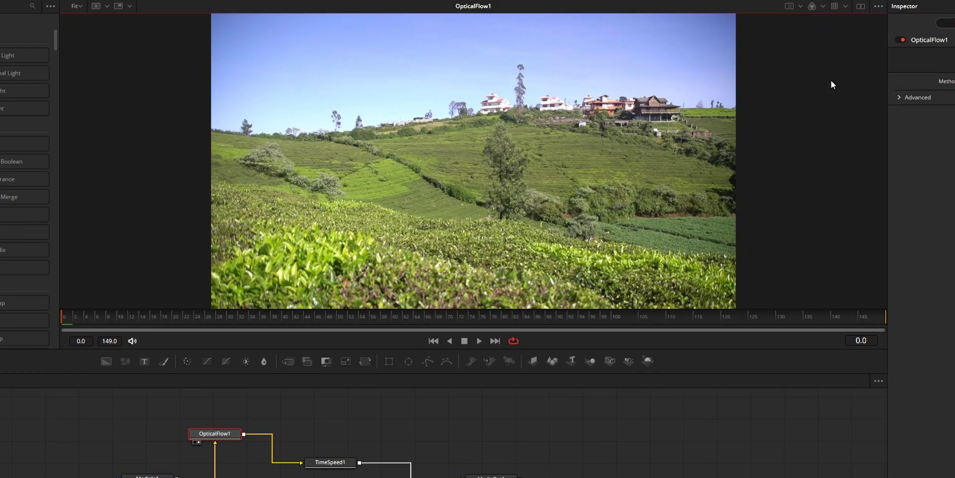
pyautogui.click(830, 82)
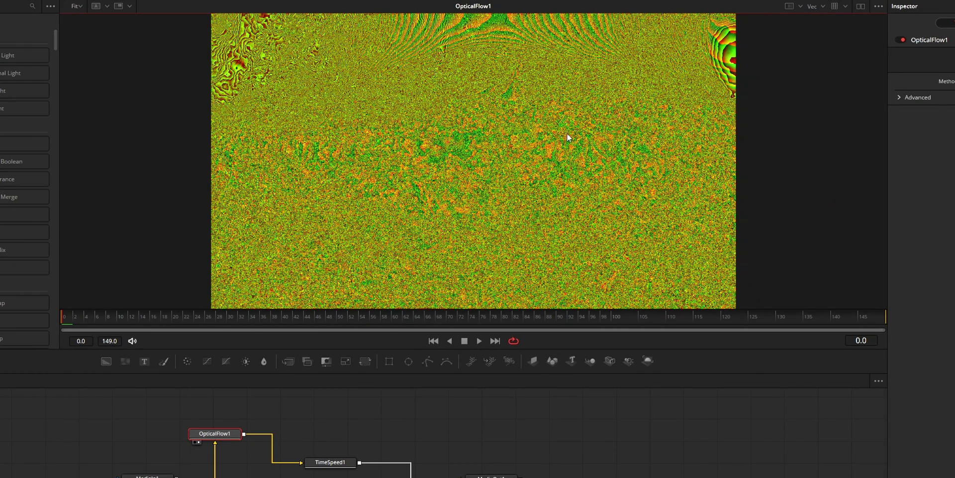
pyautogui.click(321, 465)
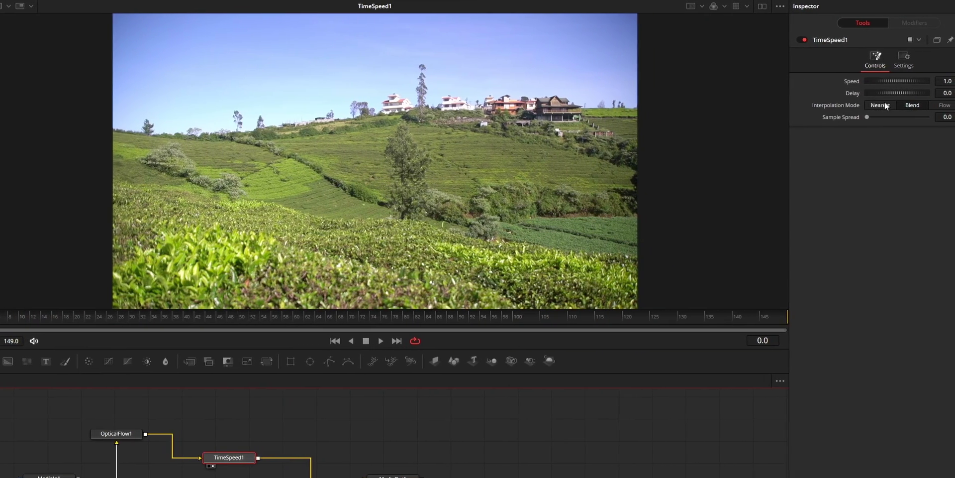
# Set TimeSpeed1's Interpolation Mode to Flow instead of Blend.
pyautogui.click(912, 105)
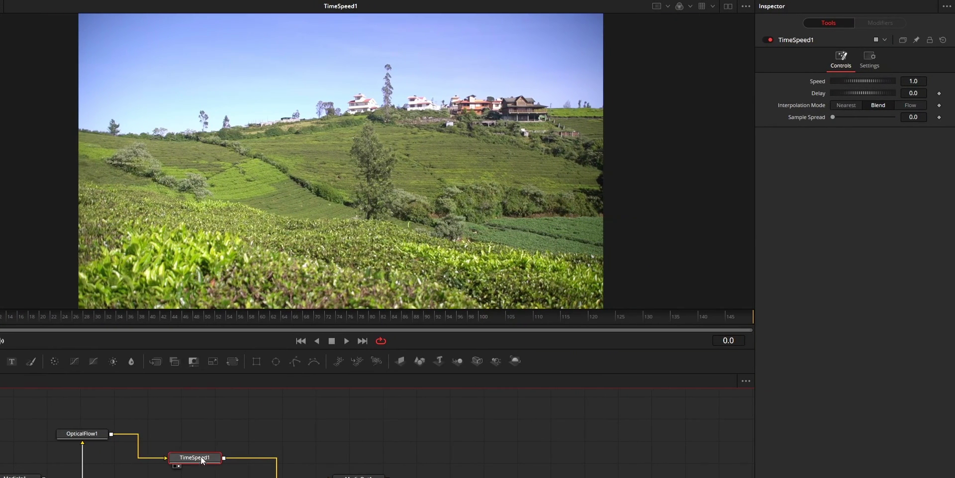
pyautogui.moveTo(202, 460); pyautogui.dragTo(208, 459)
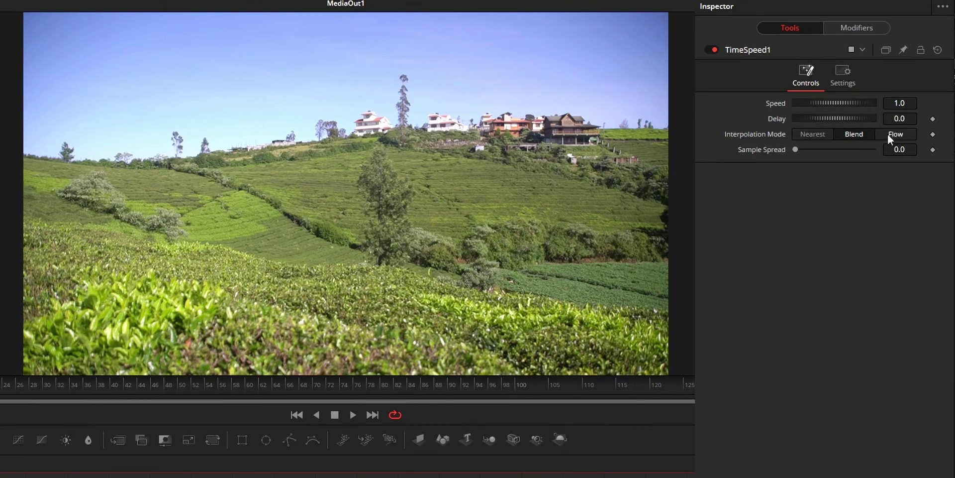
pyautogui.click(891, 133)
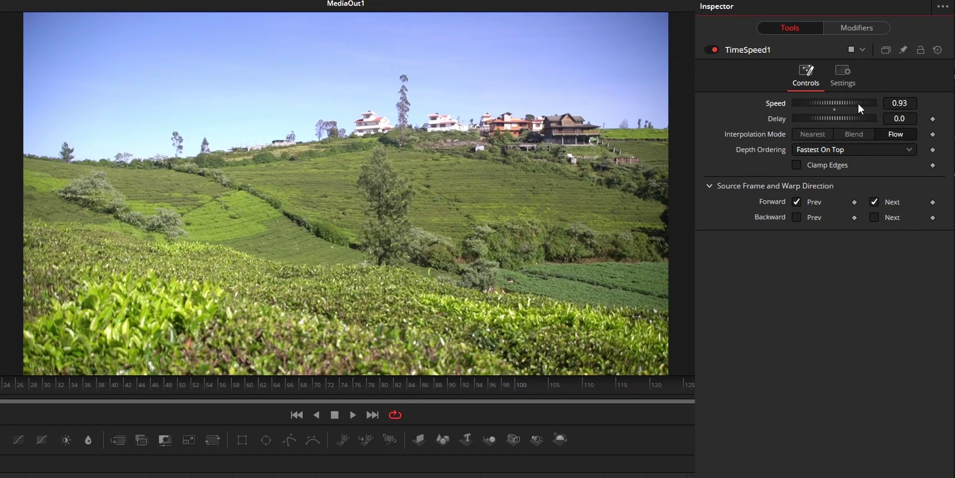
# Set TimeSpeed1's Speed to 0.35 and enable Clamp Edges.
pyautogui.moveTo(858, 103); pyautogui.dragTo(853, 105)
pyautogui.scroll(5, 453, 269)
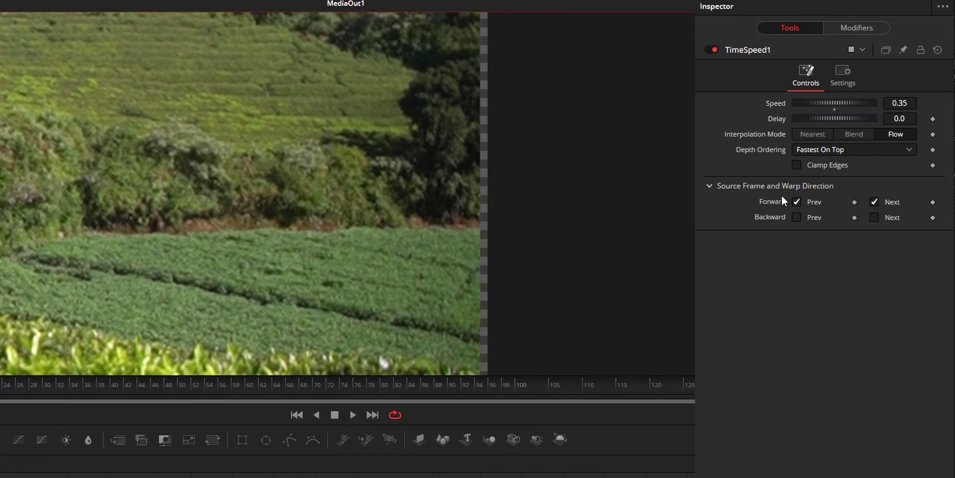
pyautogui.click(798, 166)
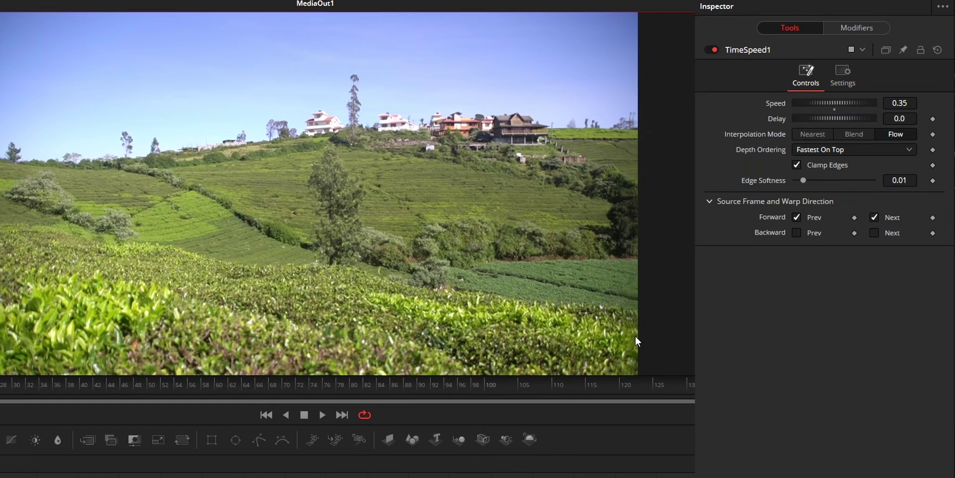
# On the Edit page, scale the clip's Zoom up slightly, then return to the Fusion page.
pyautogui.hotkey('shift', '4')
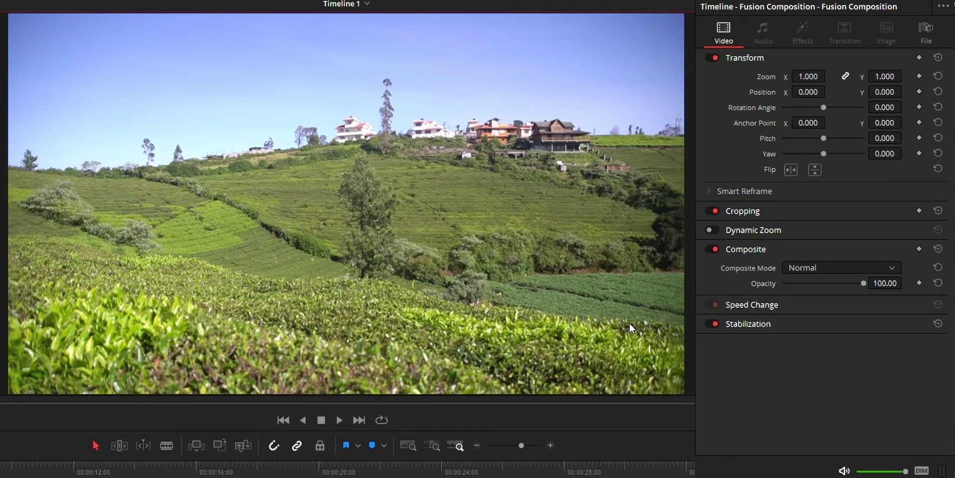
pyautogui.moveTo(816, 76); pyautogui.dragTo(830, 74)
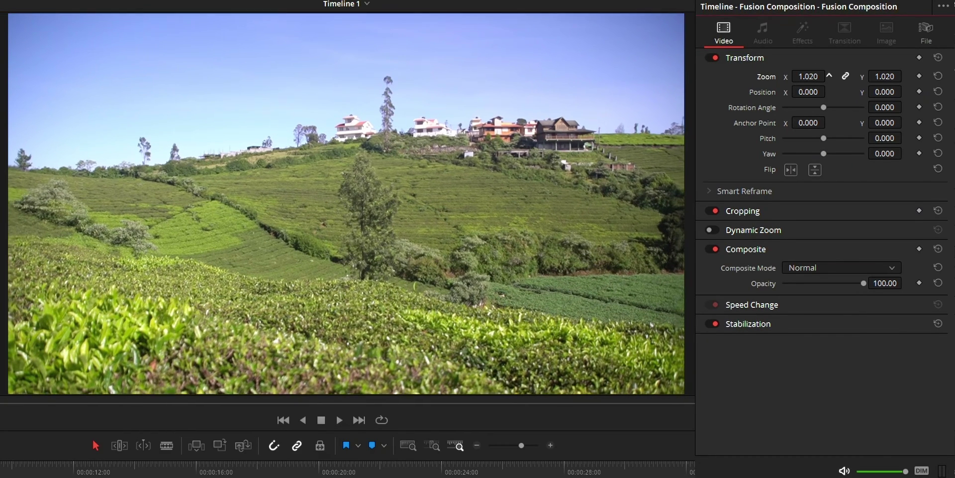
pyautogui.hotkey('shift', '5')
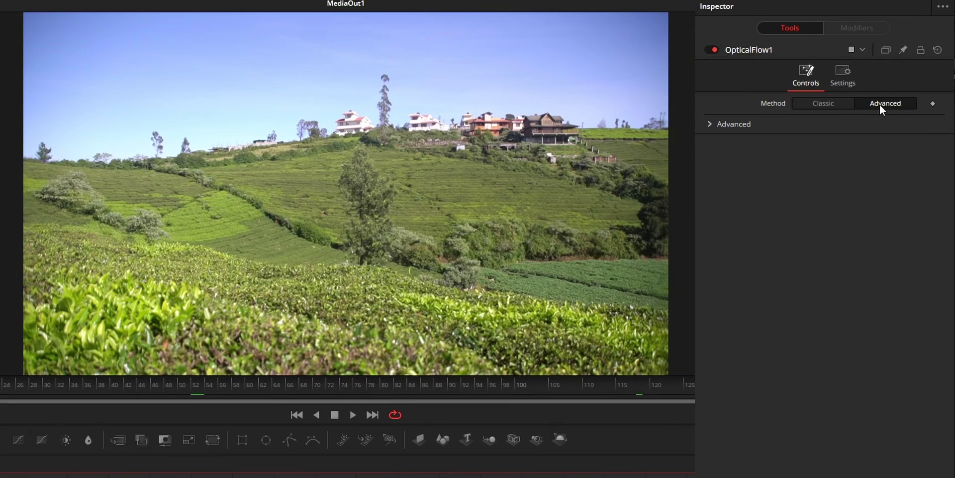
# Leave OpticalFlow1 on the Advanced method after trying Classic, and expand its Advanced settings.
pyautogui.click(825, 104)
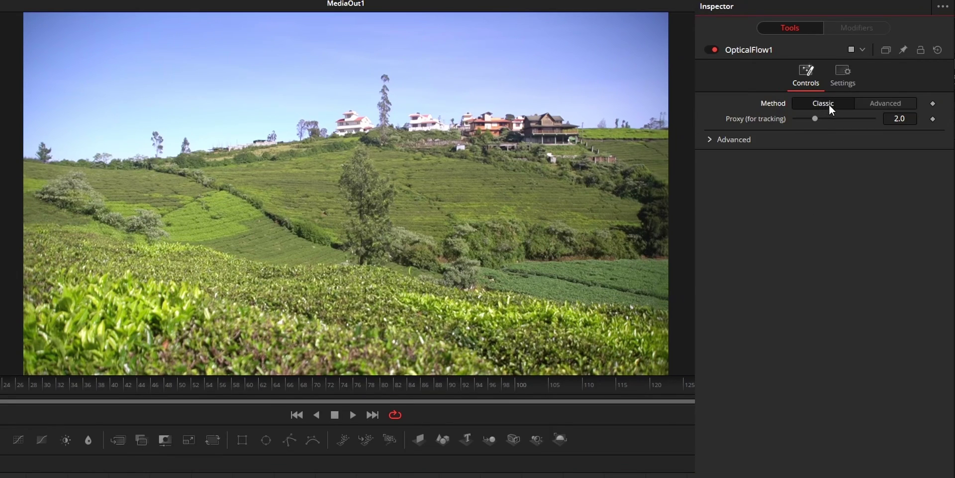
pyautogui.click(899, 104)
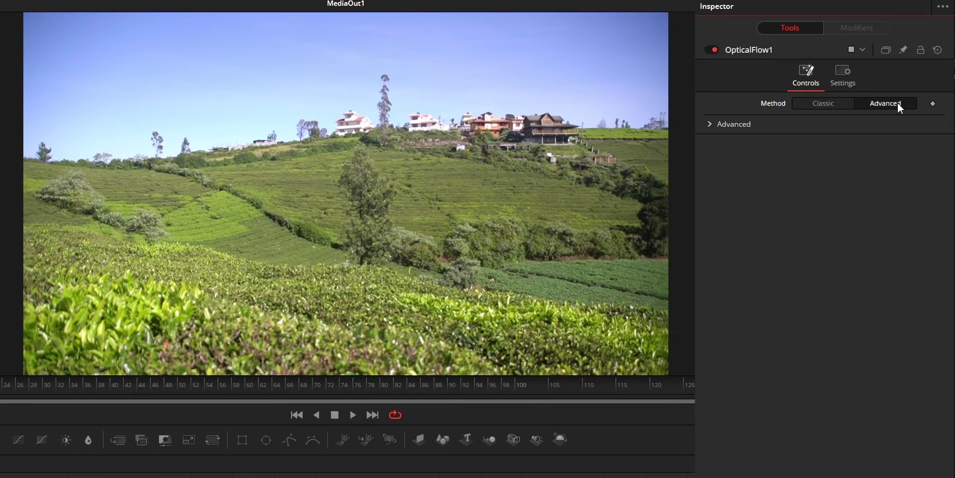
pyautogui.click(709, 124)
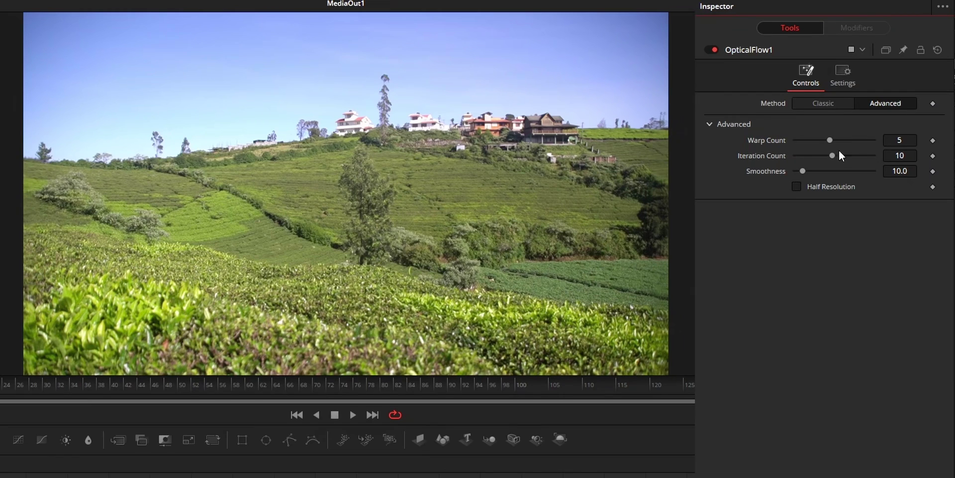
# Set OpticalFlow1's Warp Count to 20 and Iteration Count to 30.
pyautogui.moveTo(826, 140); pyautogui.dragTo(891, 141)
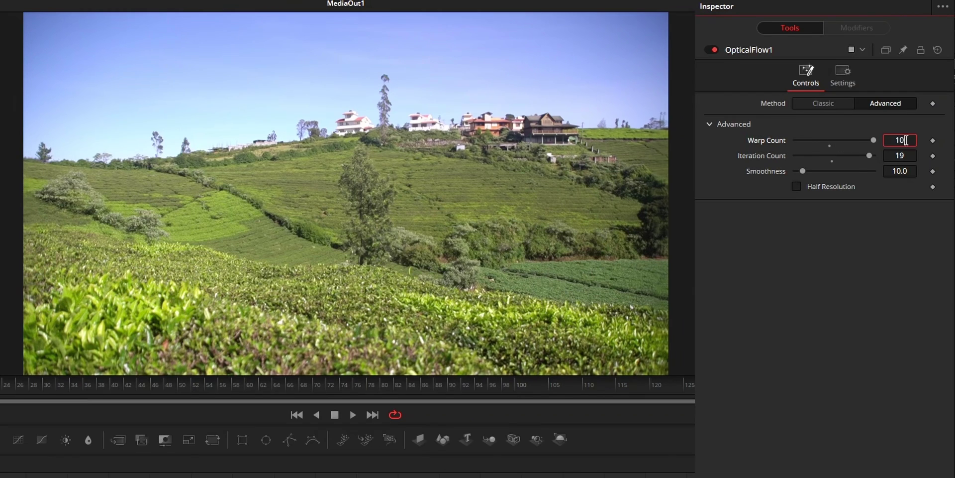
pyautogui.press('BackSpace')
pyautogui.write('0')
pyautogui.press('Tab')
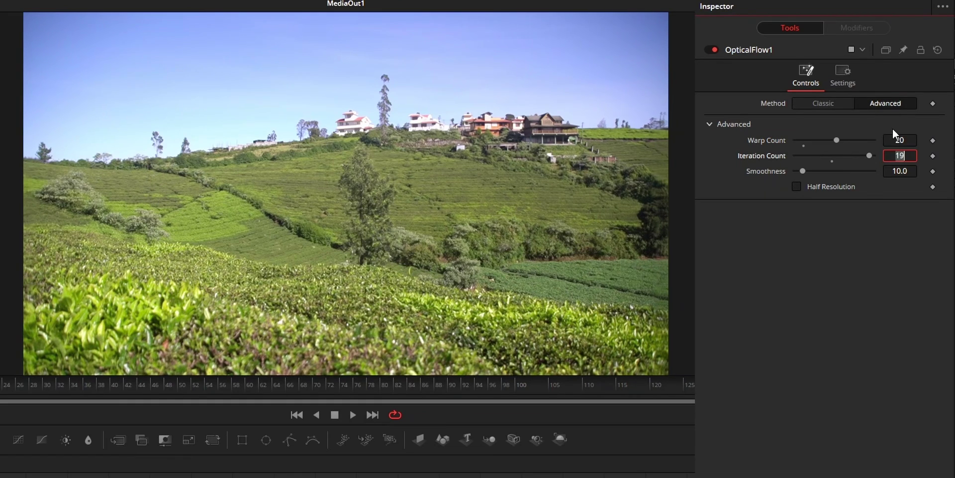
pyautogui.write('30')
pyautogui.press('Tab')
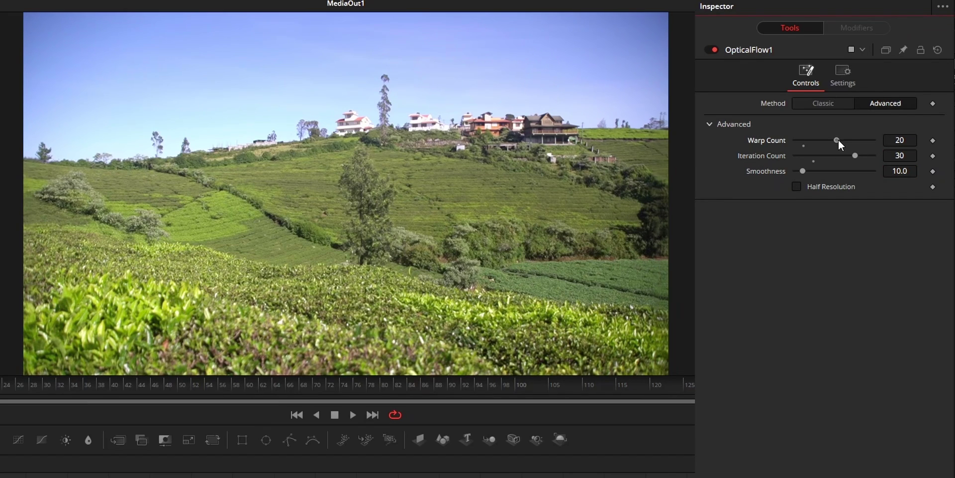
# Raise Warp Count to 22 and Smoothness to 46.21, then play back from frame 33.
pyautogui.moveTo(838, 139); pyautogui.dragTo(856, 155)
pyautogui.click(63, 388)
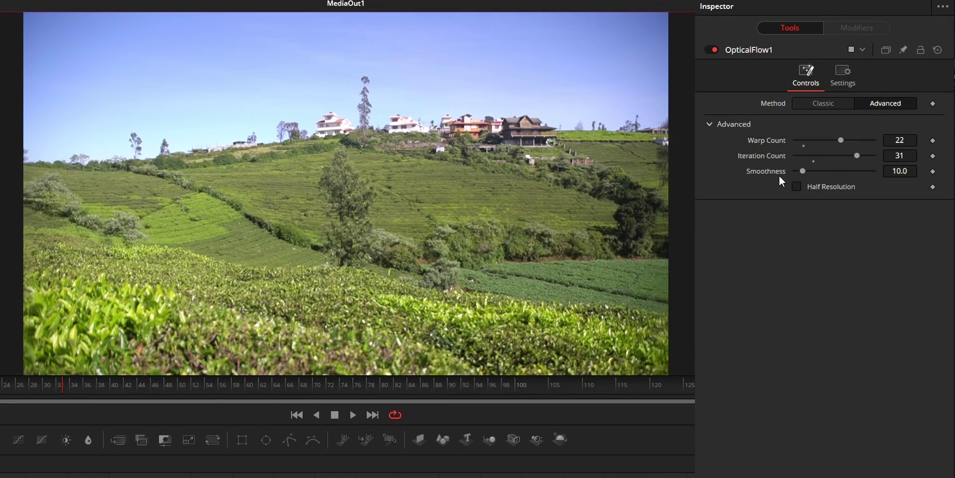
pyautogui.moveTo(802, 171); pyautogui.dragTo(832, 179)
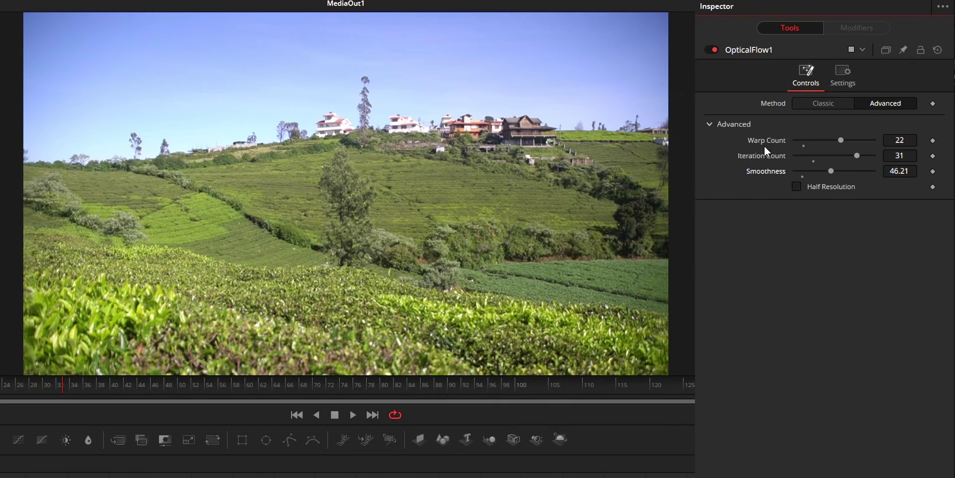
pyautogui.press('space')
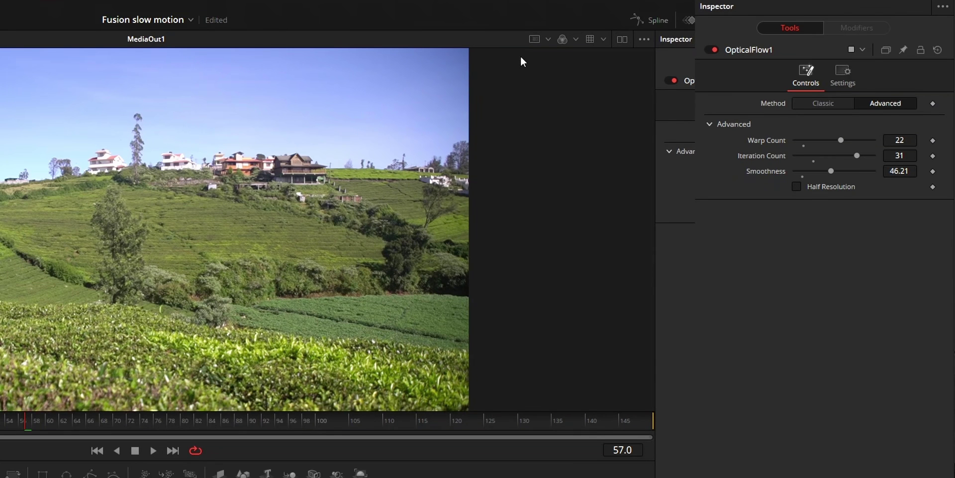
# Display OpticalFlow1's motion vectors channel full-size in the viewer.
pyautogui.press('1')
pyautogui.click(576, 40)
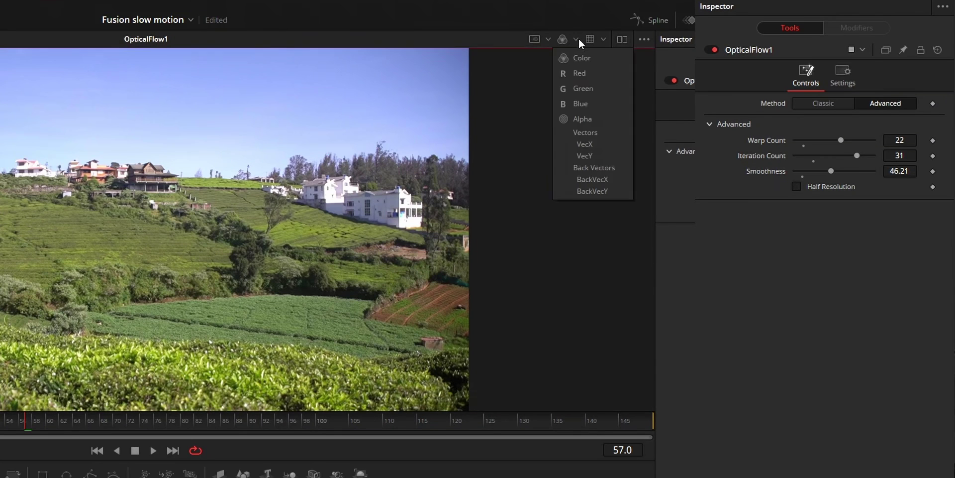
pyautogui.click(587, 134)
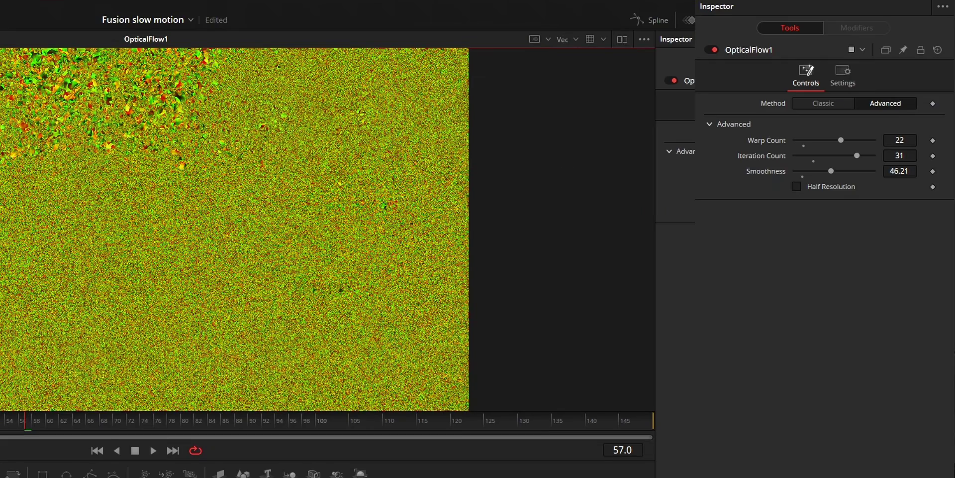
pyautogui.hotkey('shift', 'f')
# Change OpticalFlow1's Warp Count to 28 and Iteration Count to 37.
pyautogui.click(899, 140)
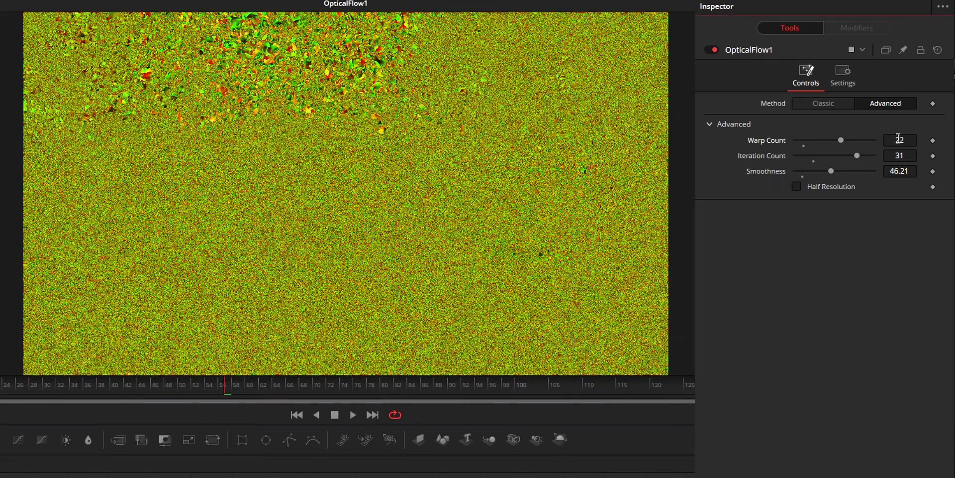
pyautogui.write('28')
pyautogui.press('Return')
pyautogui.click(910, 155)
pyautogui.write('21')
pyautogui.press('Return')
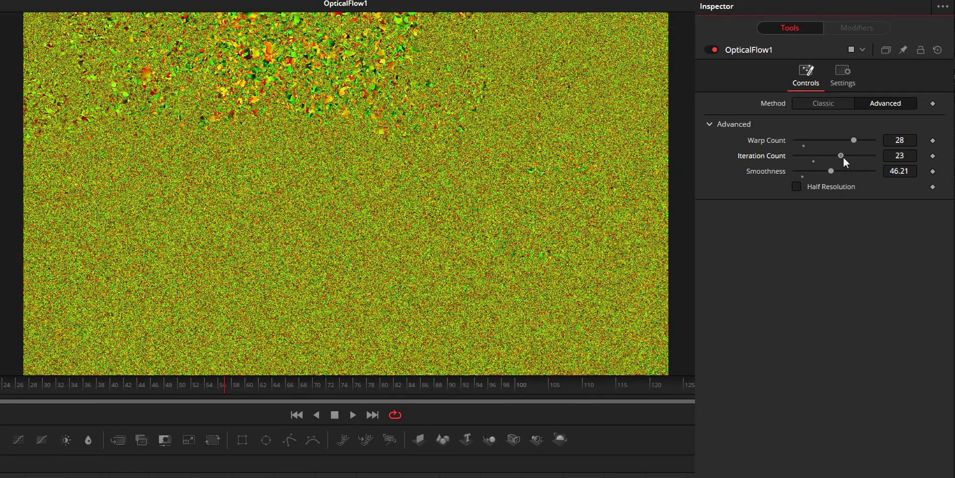
pyautogui.moveTo(837, 155); pyautogui.dragTo(857, 172)
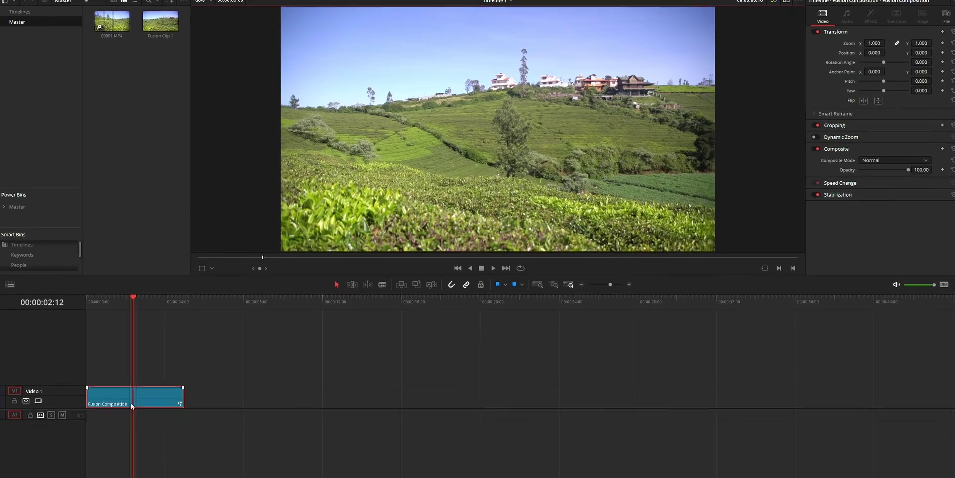
# Set the Fusion Composition clip's Render Cache Fusion Output to On and return the playhead to the start.
pyautogui.rightClick(135, 396)
pyautogui.click(259, 391)
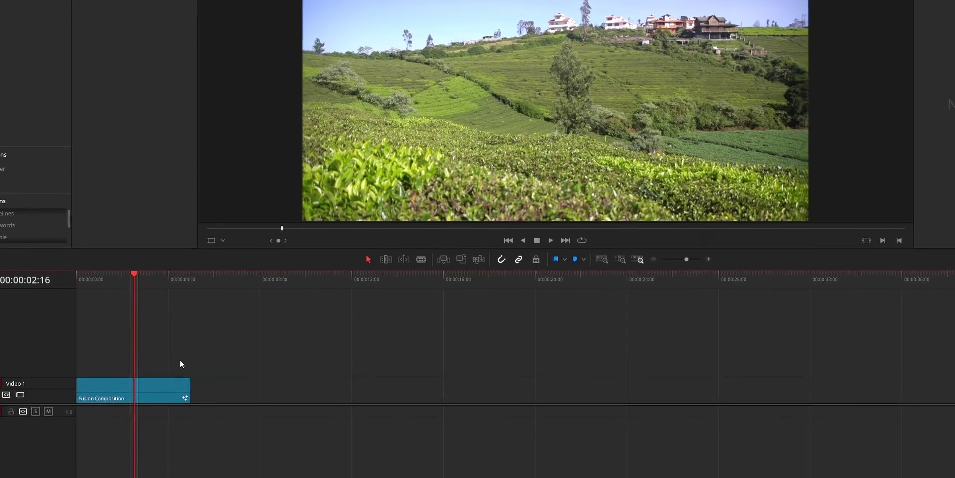
pyautogui.rightClick(156, 387)
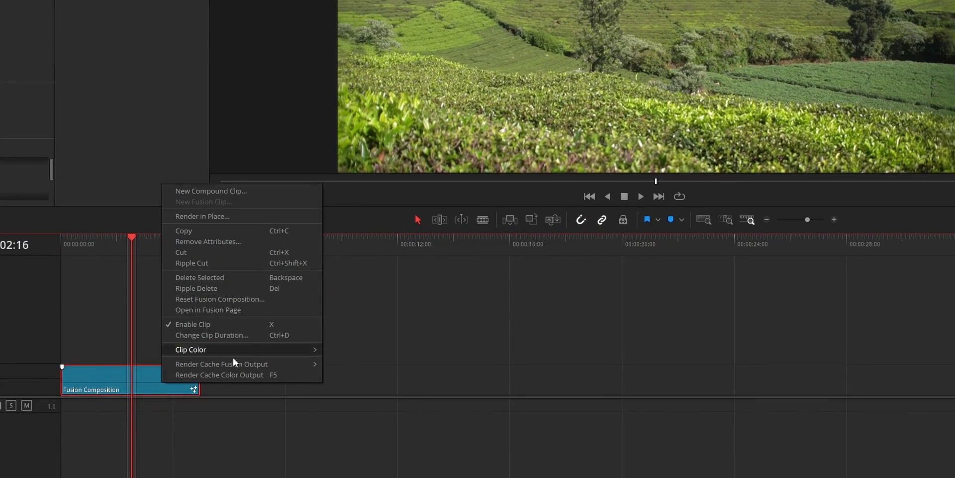
pyautogui.moveTo(285, 358)
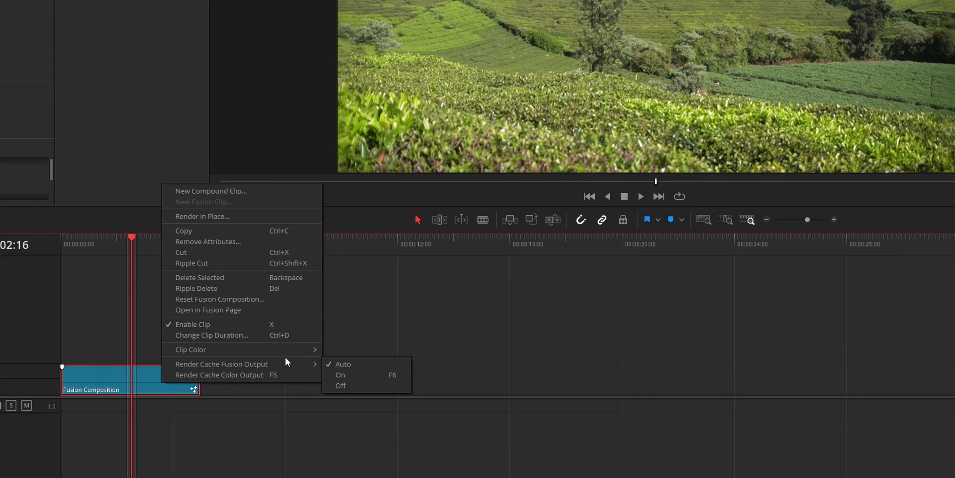
pyautogui.click(352, 376)
pyautogui.press('Home')
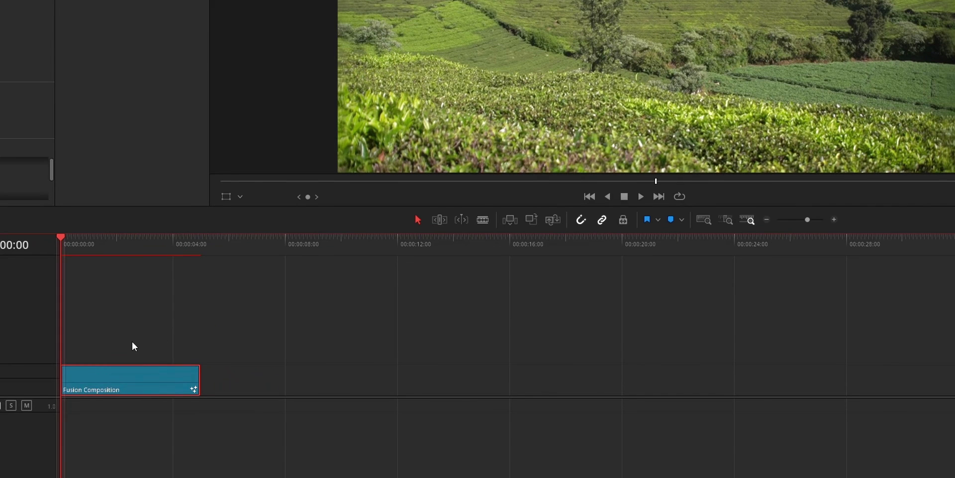